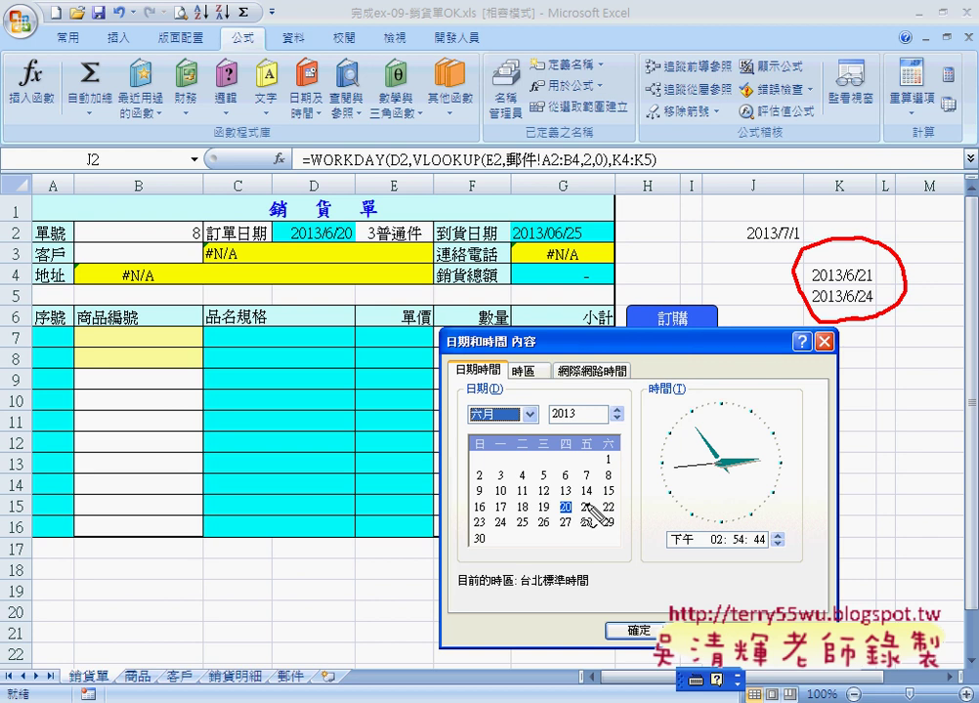
Step: Review the June 2013 calendar, then close the Date and Time Properties window
{"action": "mouse_move", "coordinate": [588, 499]}
{"action": "left_mouse_down"}
{"action": "mouse_move", "coordinate": [582, 509]}
{"action": "mouse_move", "coordinate": [602, 518]}
{"action": "left_mouse_up"}
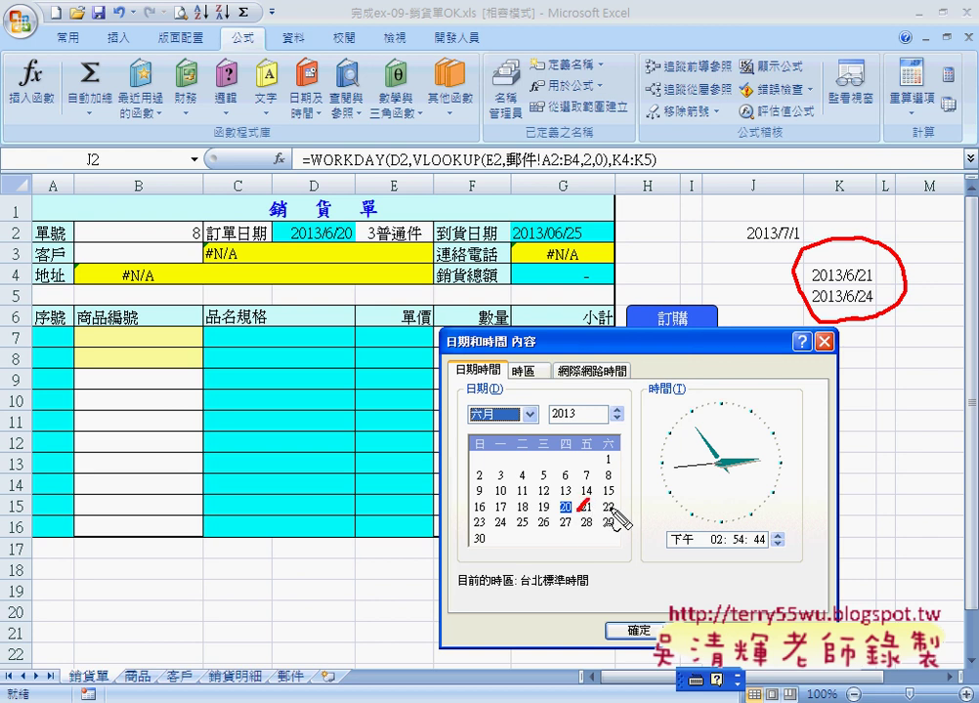
{"action": "mouse_move", "coordinate": [489, 520]}
{"action": "left_mouse_down"}
{"action": "mouse_move", "coordinate": [473, 531]}
{"action": "mouse_move", "coordinate": [502, 521]}
{"action": "left_mouse_up"}
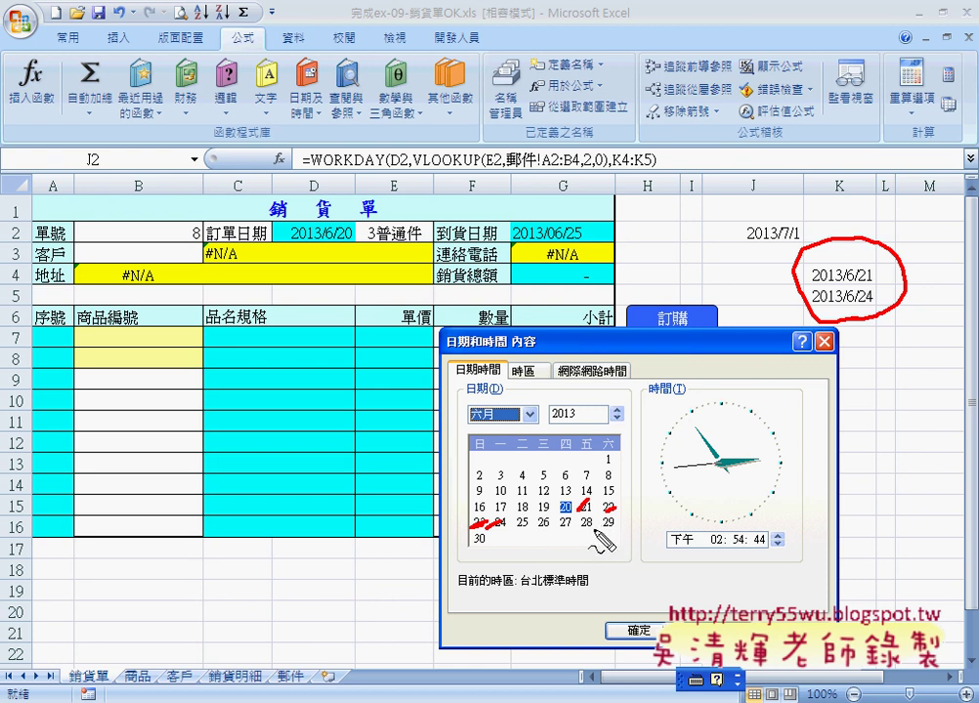
{"action": "mouse_move", "coordinate": [515, 552]}
{"action": "left_mouse_down"}
{"action": "mouse_move", "coordinate": [594, 552]}
{"action": "mouse_move", "coordinate": [617, 519]}
{"action": "left_mouse_up"}
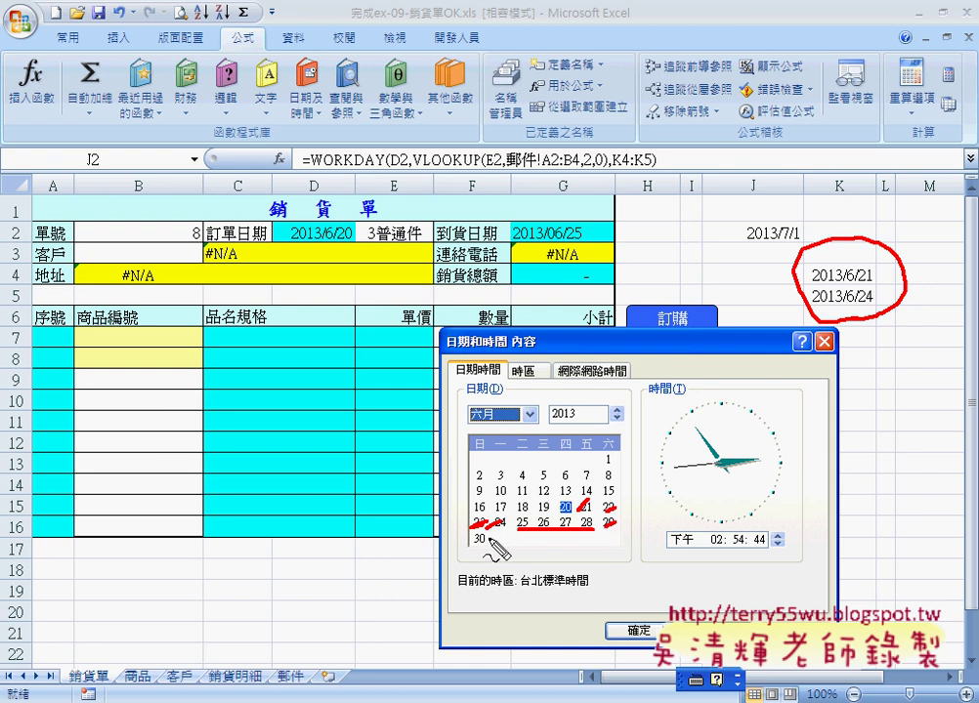
{"action": "left_click_drag", "start_coordinate": [492, 538], "coordinate": [510, 537]}
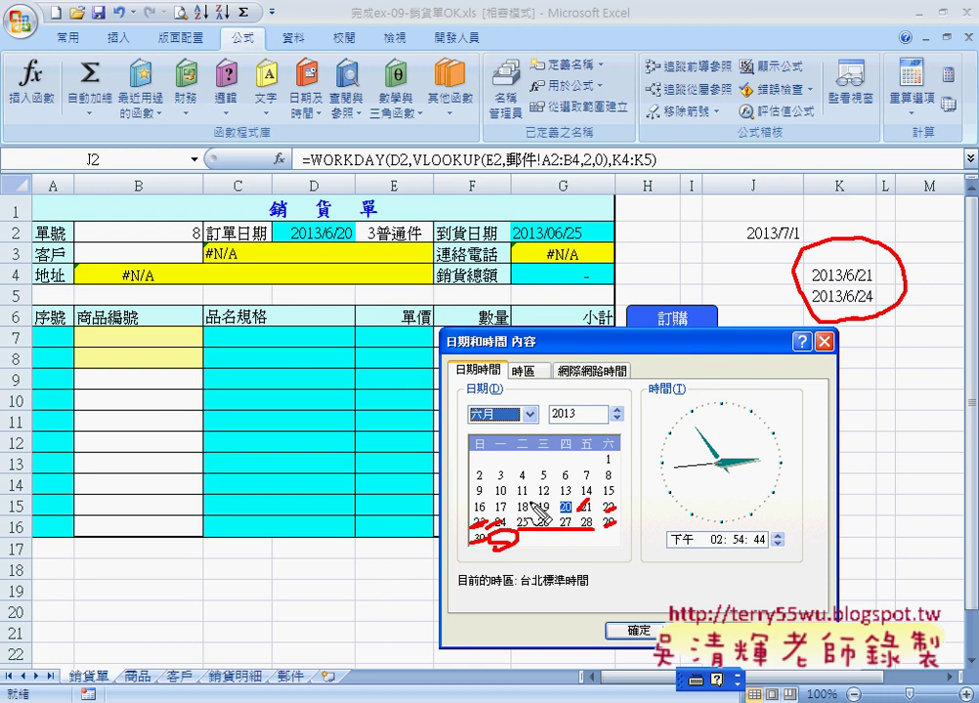
{"action": "key", "text": "Escape"}
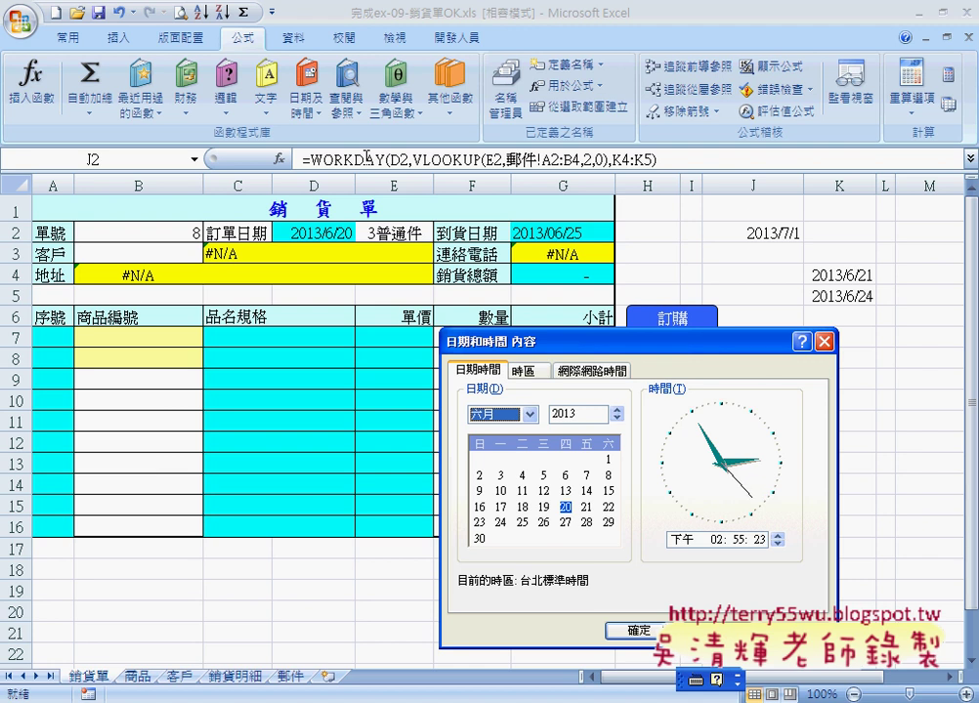
{"action": "left_click", "coordinate": [833, 349]}
{"action": "left_click", "coordinate": [338, 157]}
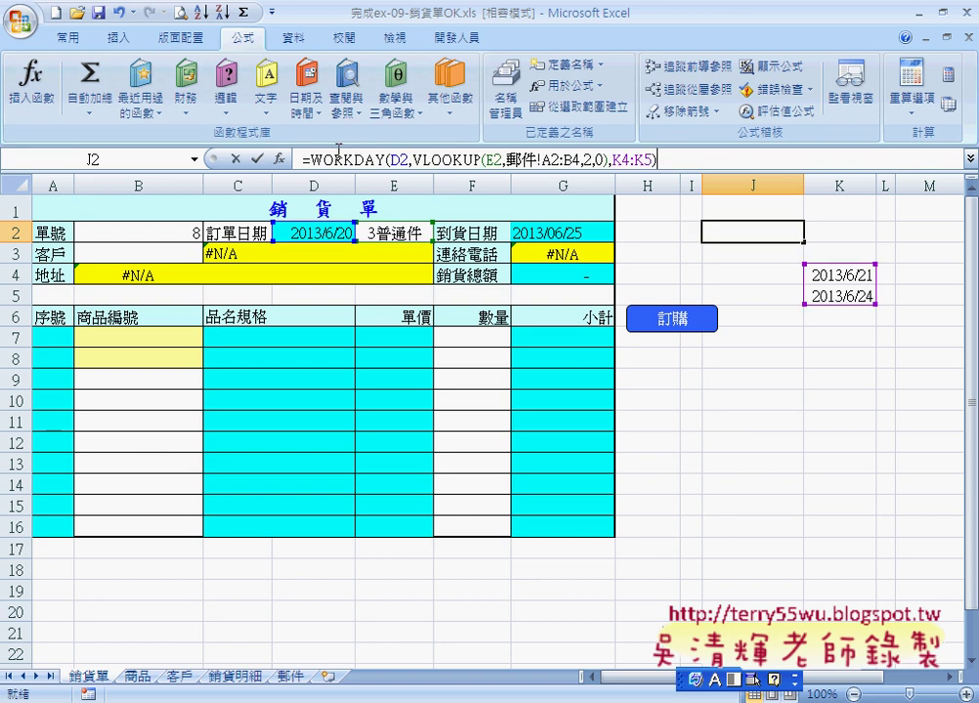
{"action": "left_click", "coordinate": [279, 157]}
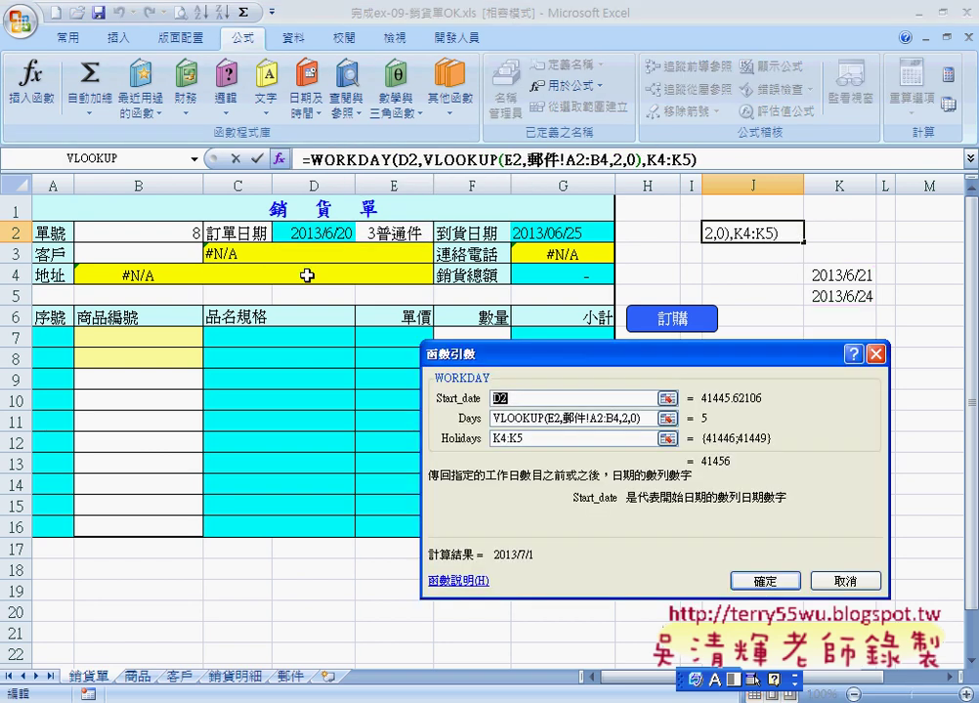
{"action": "left_click", "coordinate": [526, 401]}
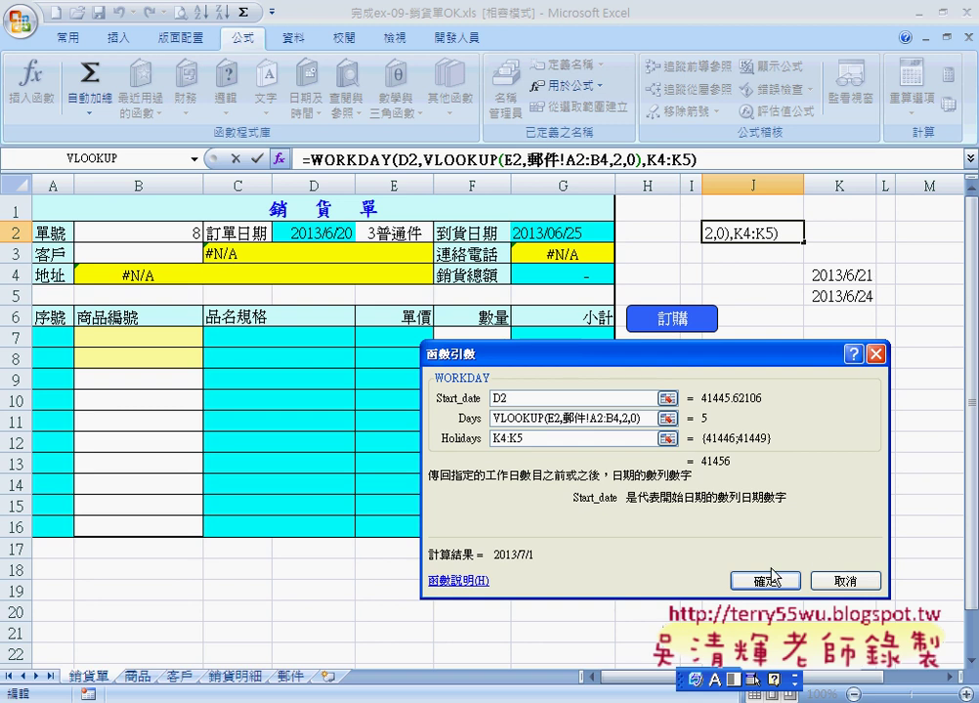
{"action": "key", "text": "Return"}
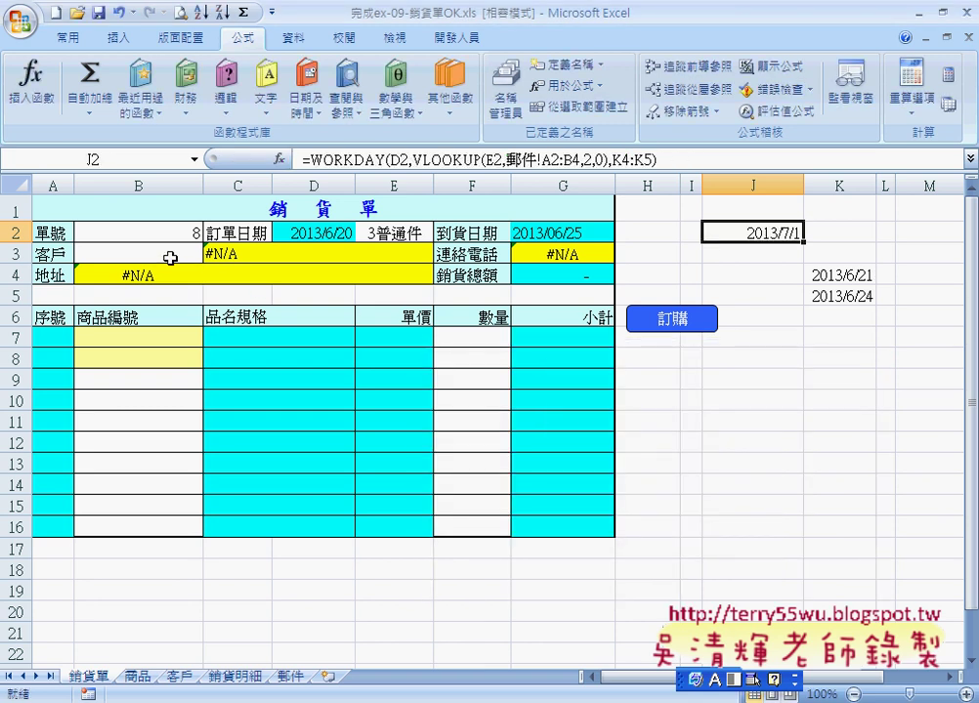
Step: In C3, cut the VLOOKUP part out of the formula and start an IF function
{"action": "left_click", "coordinate": [243, 256]}
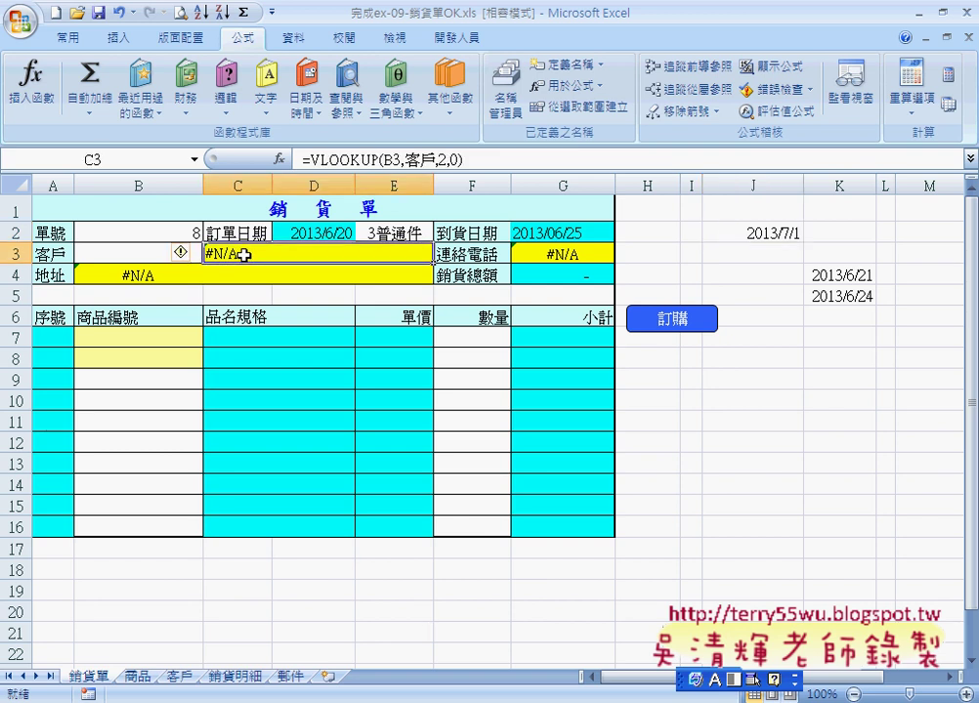
{"action": "left_click_drag", "start_coordinate": [462, 159], "coordinate": [322, 160]}
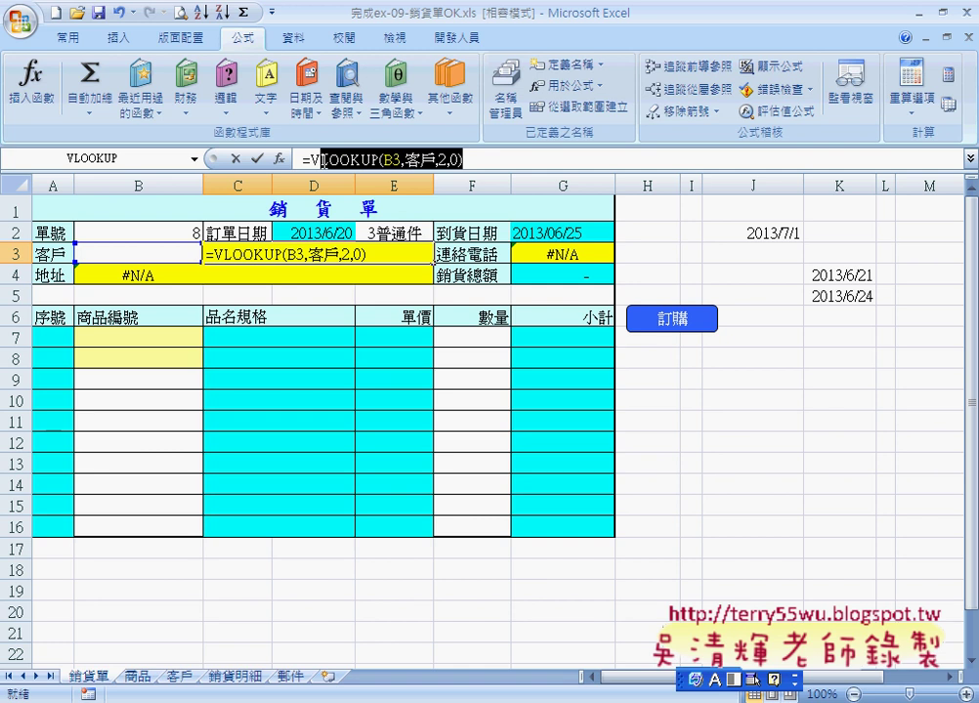
{"action": "right_click", "coordinate": [343, 159]}
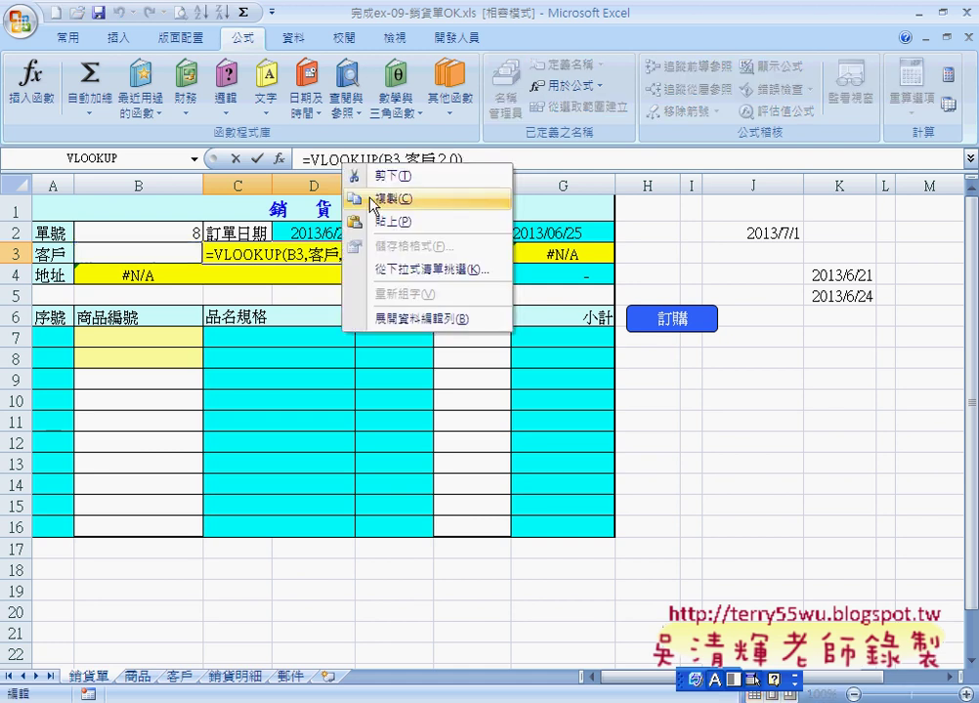
{"action": "left_click", "coordinate": [373, 175]}
{"action": "left_click", "coordinate": [281, 159]}
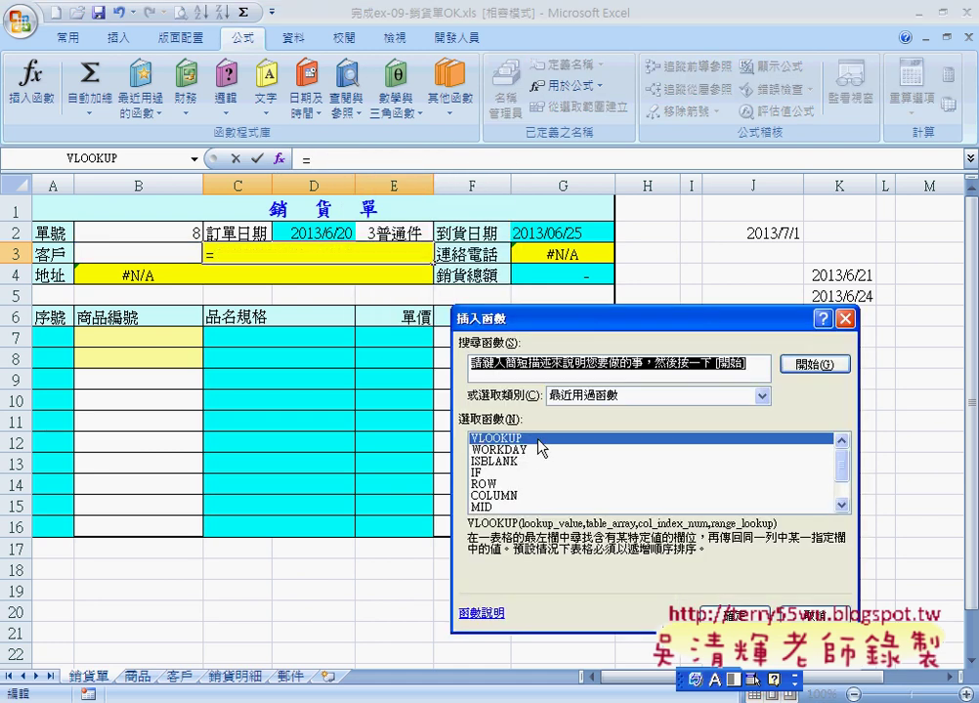
{"action": "left_click", "coordinate": [484, 473]}
{"action": "double_click", "coordinate": [484, 473]}
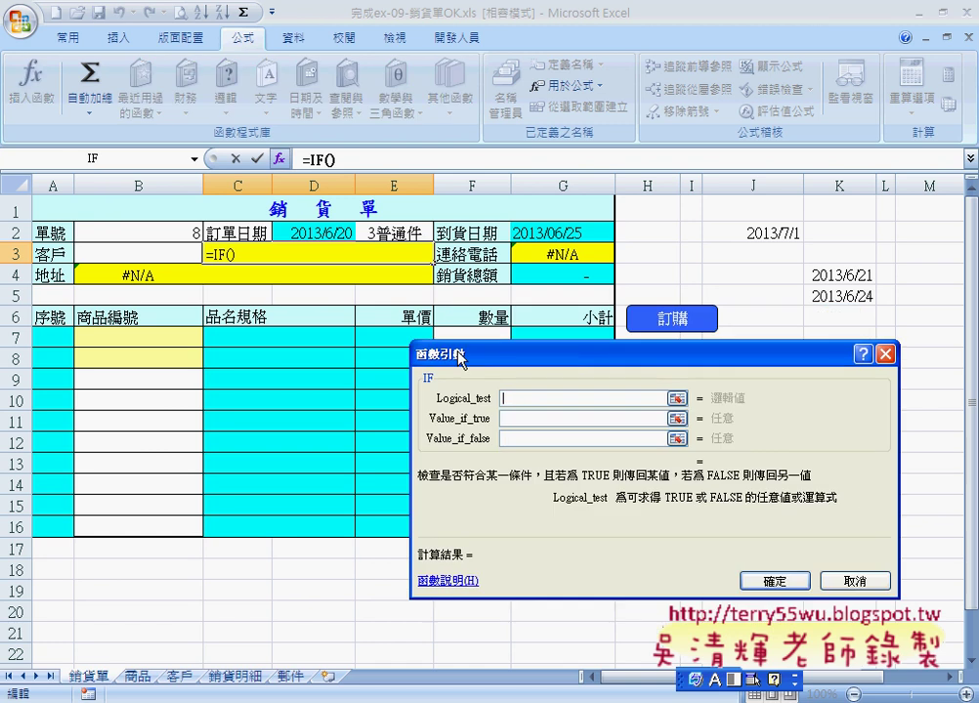
Step: Nest ISBLANK(B3) as the IF test, dismissing the error message and returning to IF
{"action": "left_click", "coordinate": [195, 158]}
{"action": "left_click", "coordinate": [174, 233]}
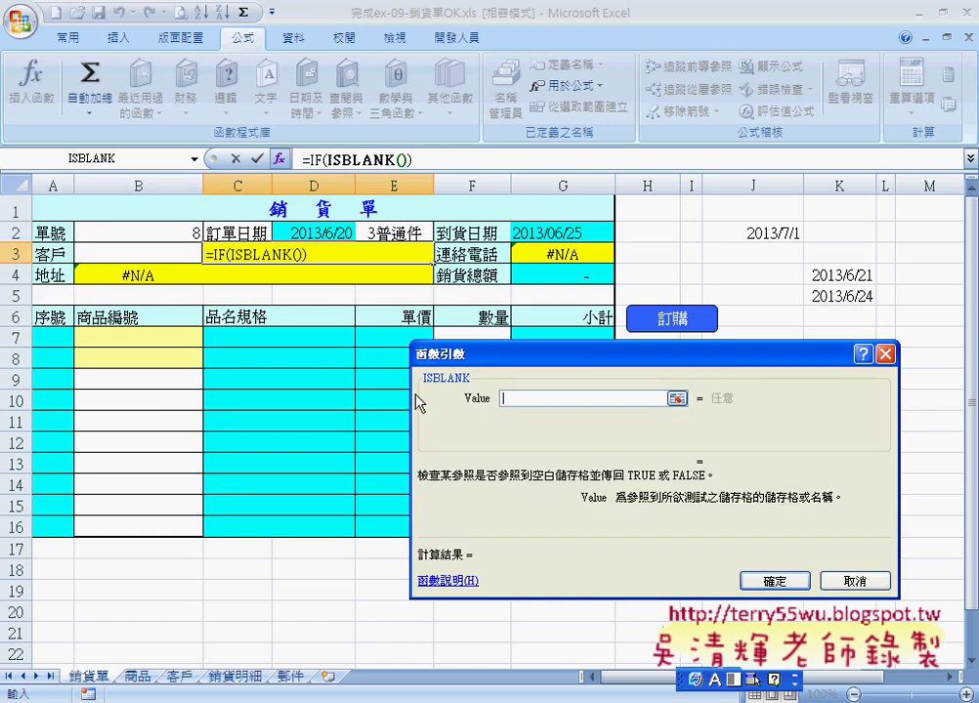
{"action": "left_click", "coordinate": [139, 253]}
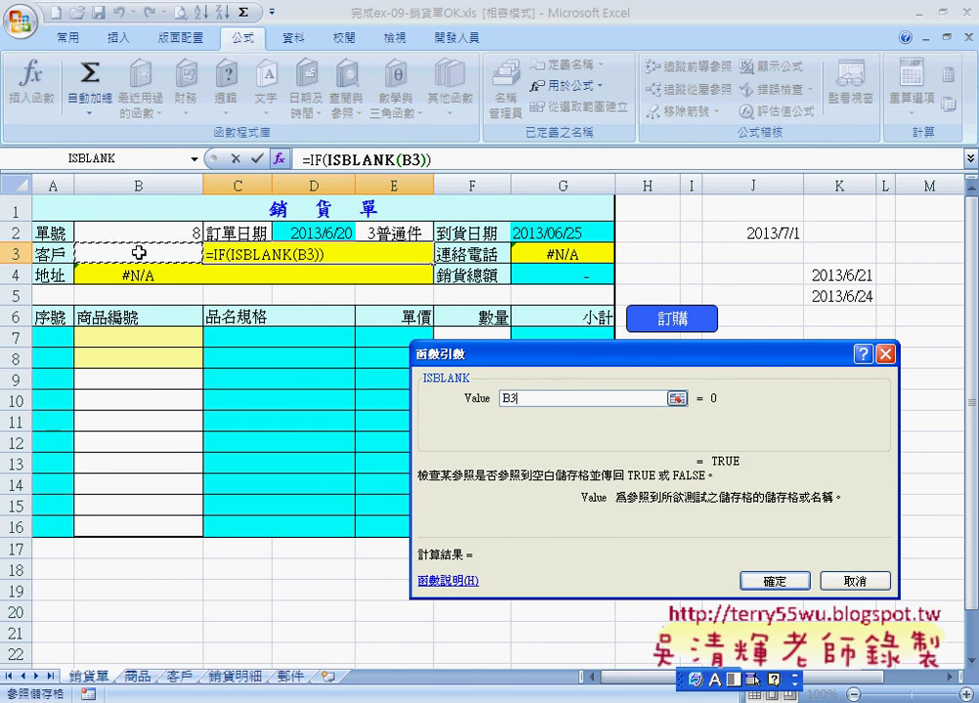
{"action": "left_click", "coordinate": [784, 582]}
{"action": "left_click", "coordinate": [448, 427]}
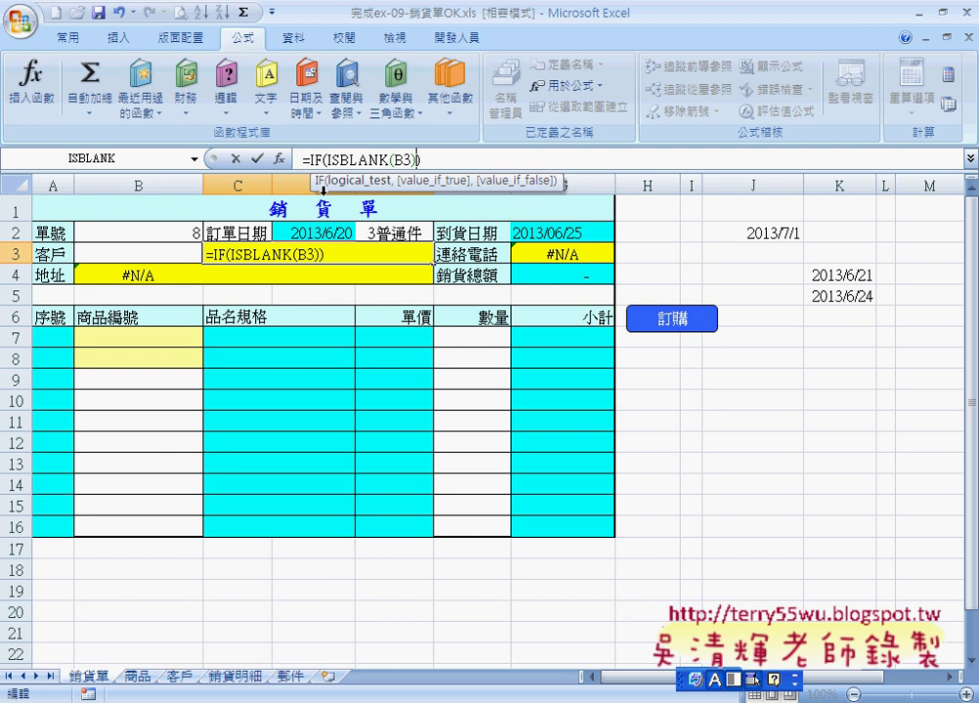
{"action": "left_click", "coordinate": [278, 158]}
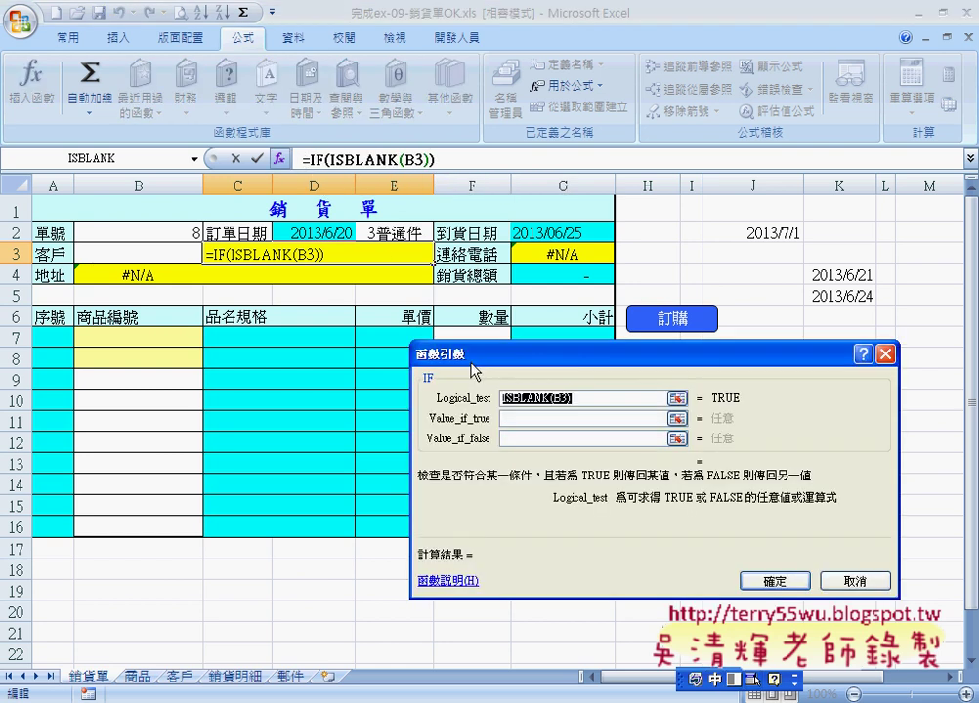
Step: Finish the IF with "" if blank, else VLOOKUP(B3,客戶,2,0); then check G3's formula
{"action": "type", "text": "\"\""}
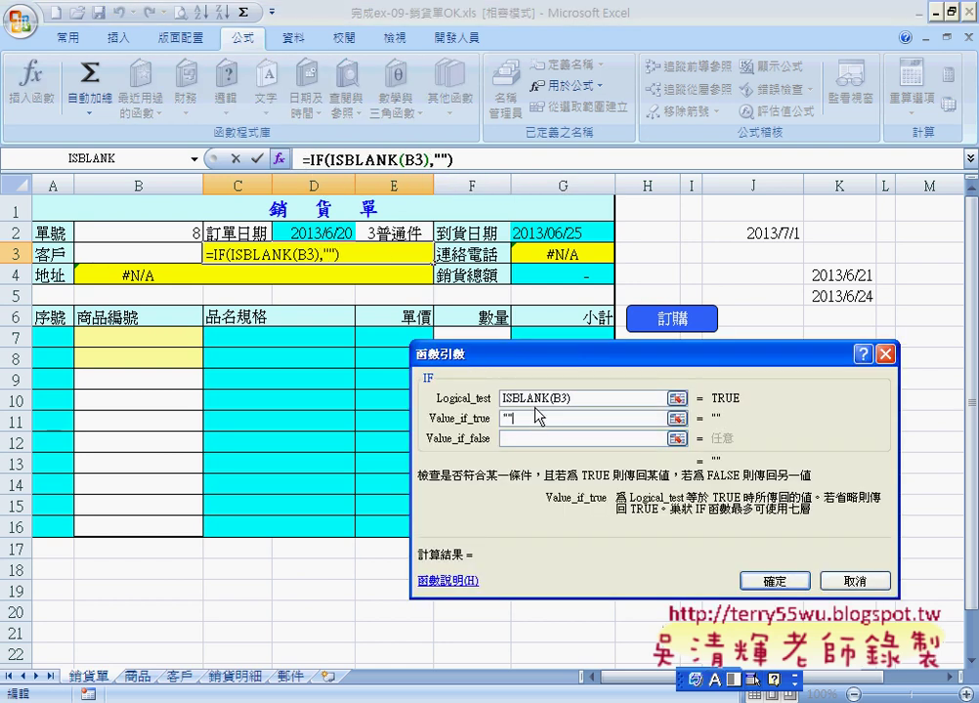
{"action": "key", "text": "Tab"}
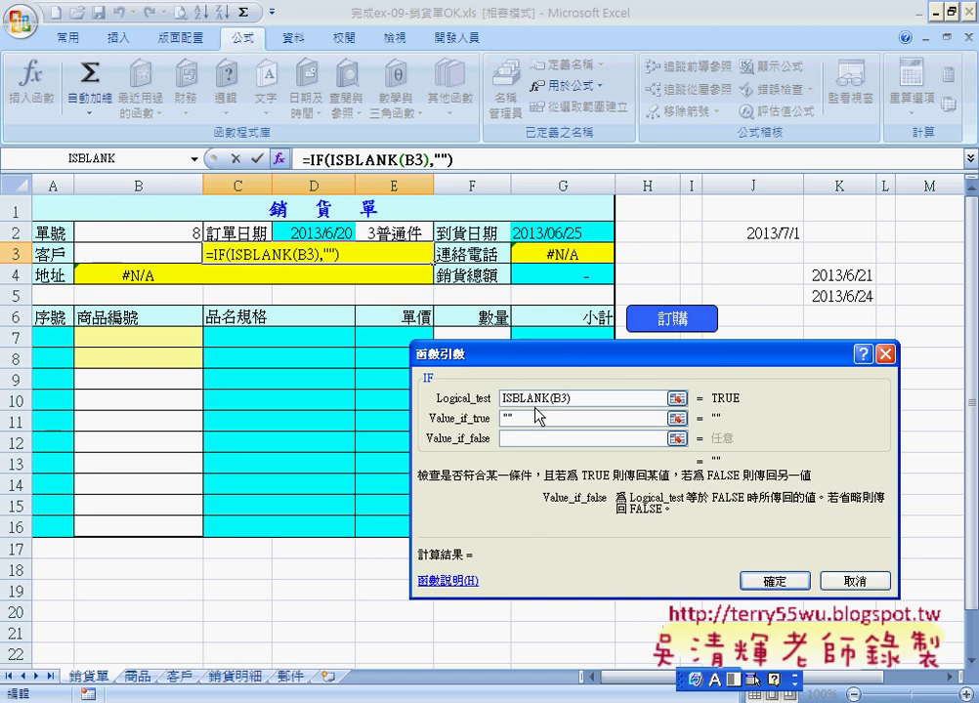
{"action": "type", "text": "VLOOKUP(B3,客戶,2,0)"}
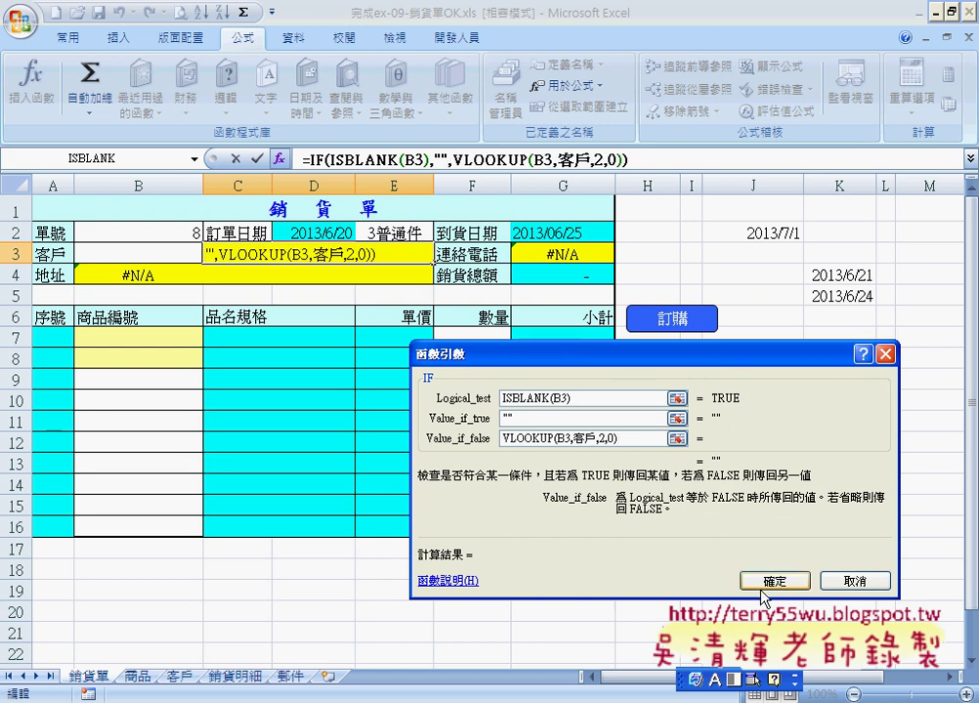
{"action": "left_click", "coordinate": [763, 586]}
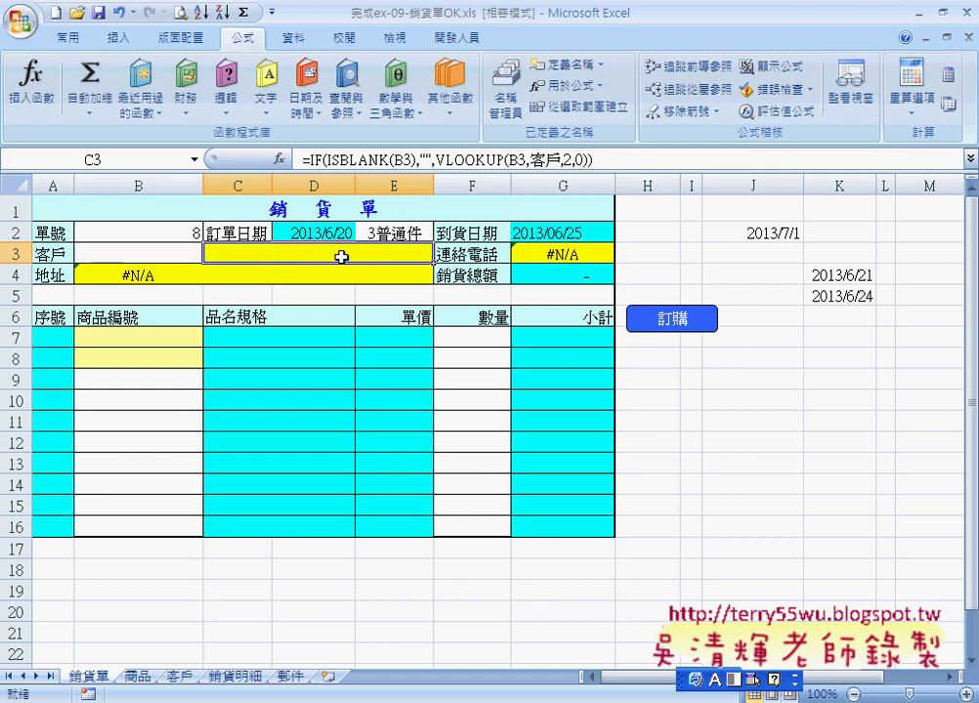
{"action": "left_click", "coordinate": [553, 255]}
Step: Review the address lookup in B4 and the B7 product-code dropdown without choosing a code
{"action": "left_click", "coordinate": [144, 275]}
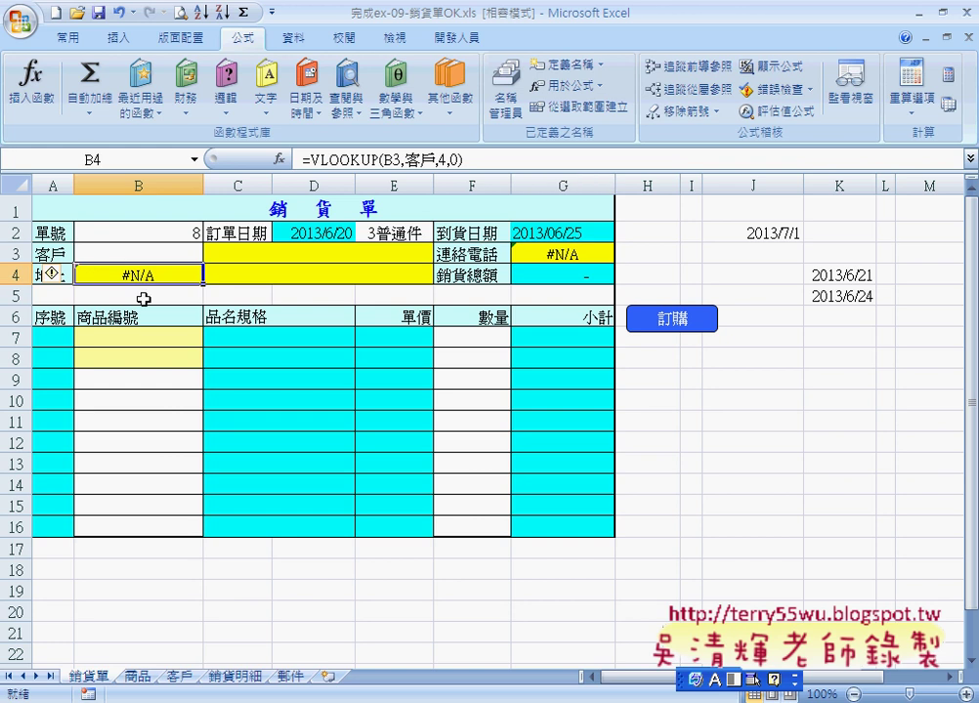
{"action": "left_click", "coordinate": [155, 337]}
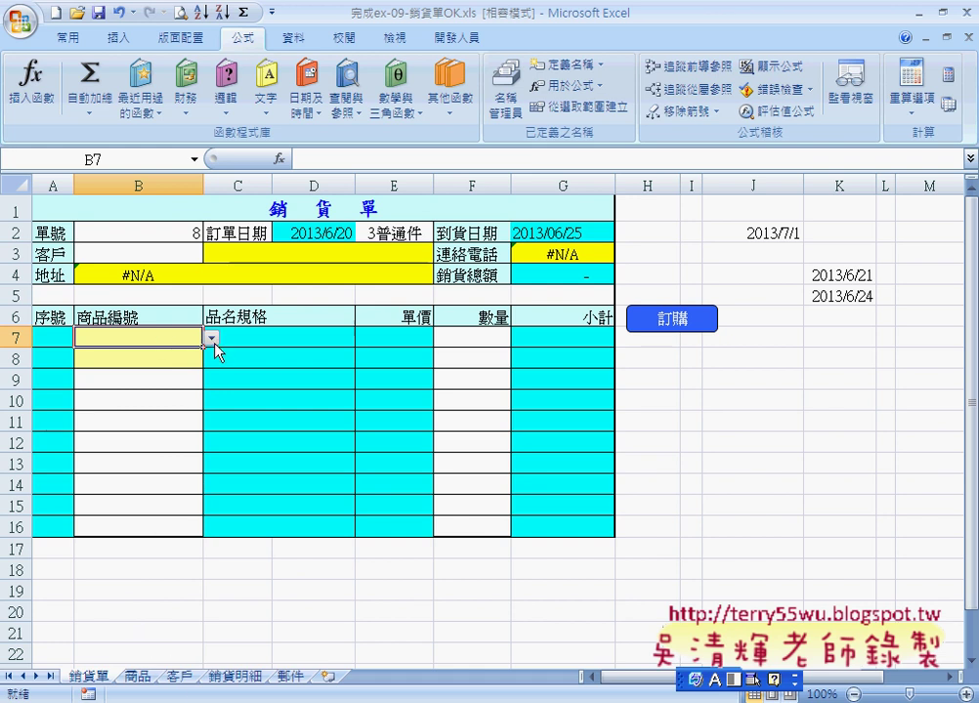
{"action": "left_click", "coordinate": [211, 338]}
{"action": "left_click", "coordinate": [211, 338]}
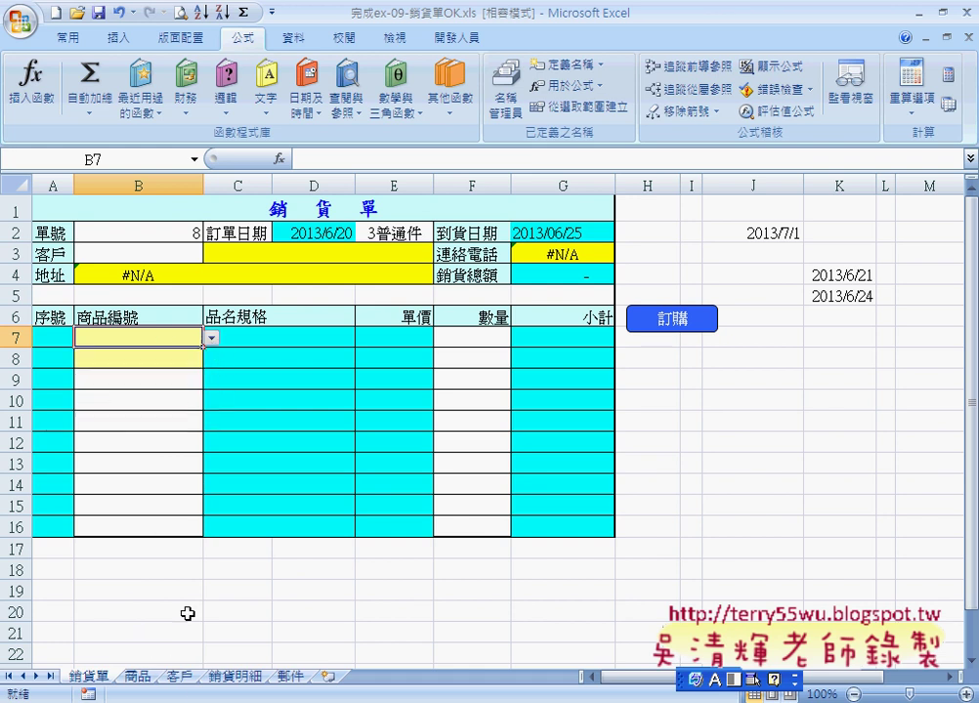
Step: On the 商品 sheet, name A1:A8 after its header with Create from Selection, Top row
{"action": "left_click", "coordinate": [138, 676]}
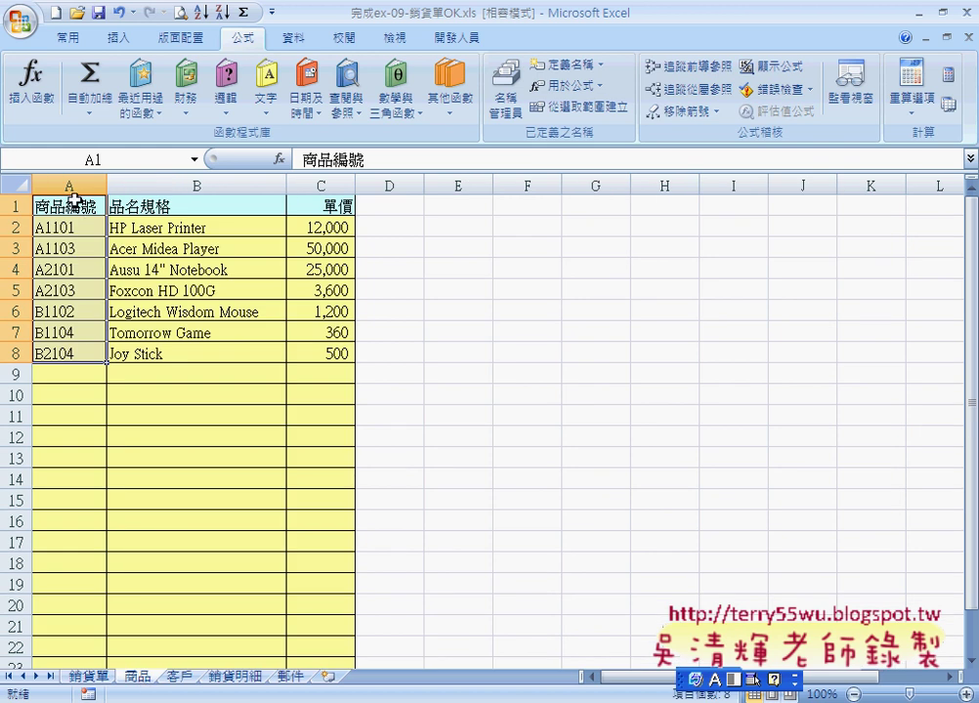
{"action": "left_click_drag", "start_coordinate": [81, 207], "coordinate": [70, 353]}
{"action": "left_click", "coordinate": [576, 107]}
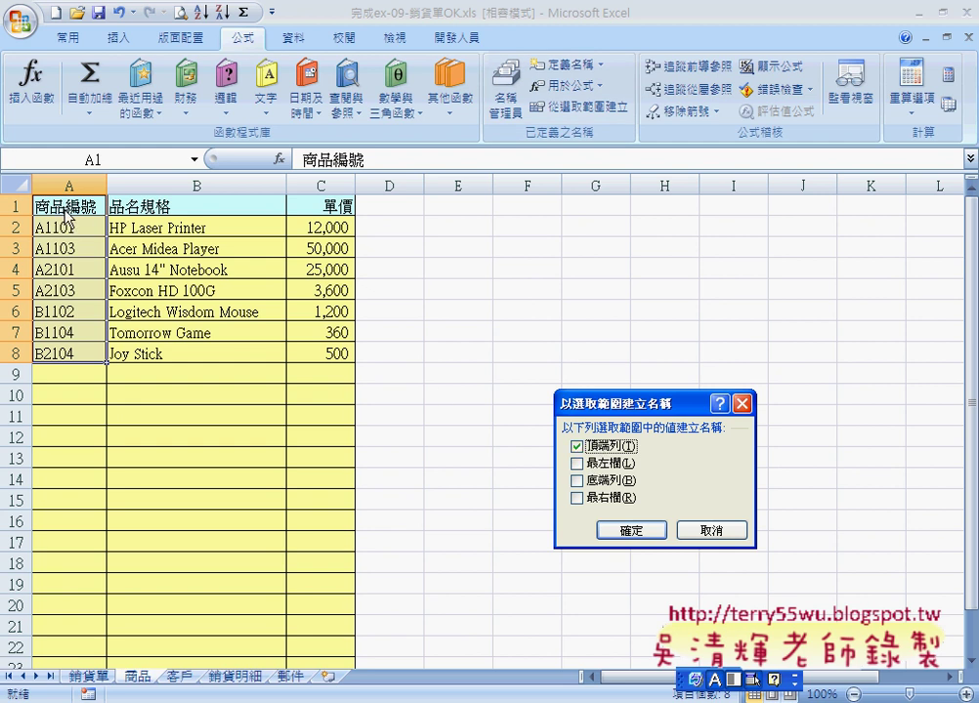
{"action": "left_click", "coordinate": [643, 534]}
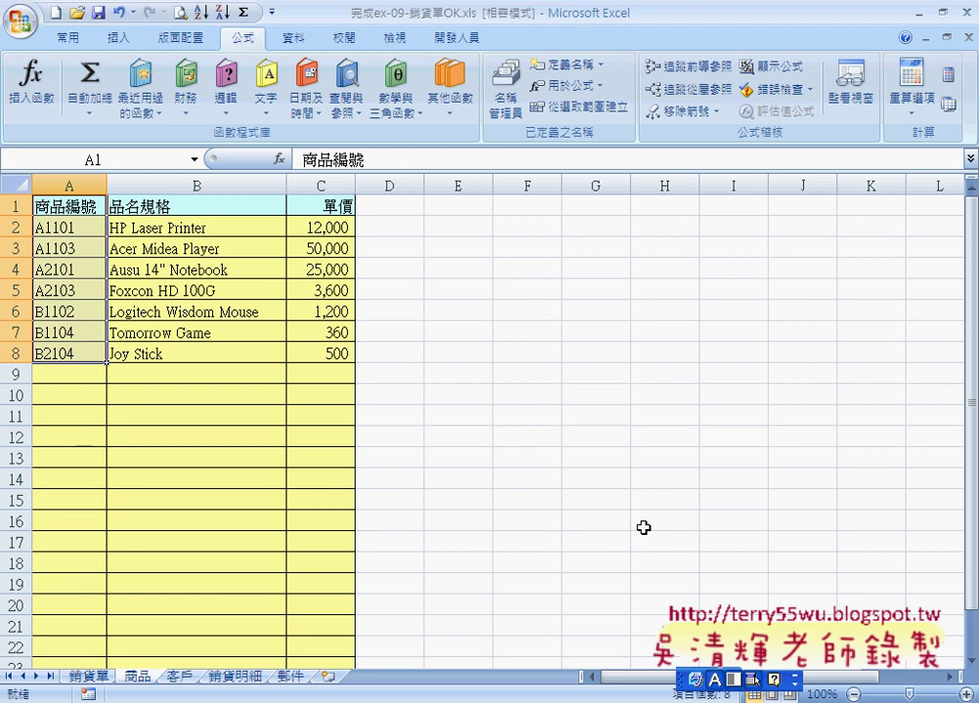
Step: On 銷貨單, give B7:B16 a validation list sourced from =商品編號, then open B7's dropdown
{"action": "left_click", "coordinate": [89, 676]}
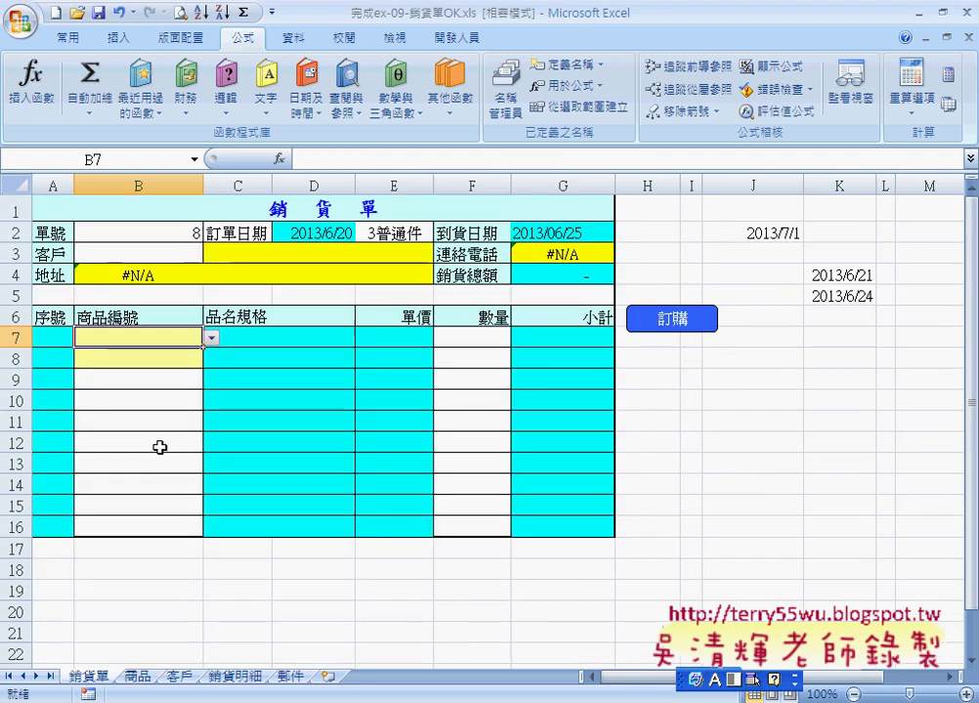
{"action": "left_click_drag", "start_coordinate": [162, 342], "coordinate": [161, 525]}
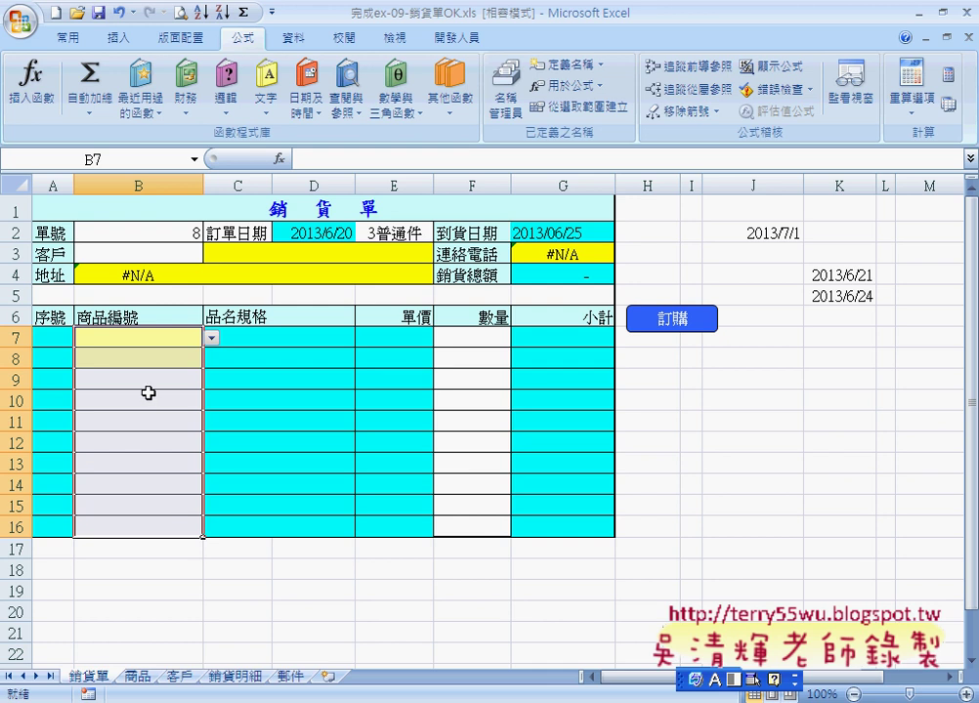
{"action": "left_click", "coordinate": [293, 39]}
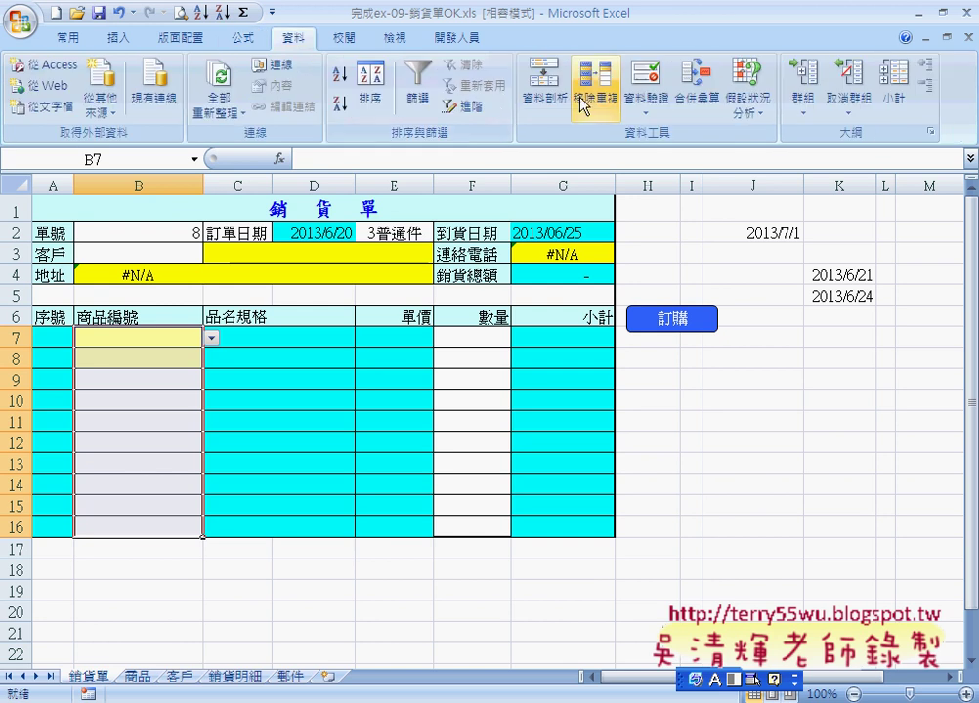
{"action": "left_click", "coordinate": [663, 86]}
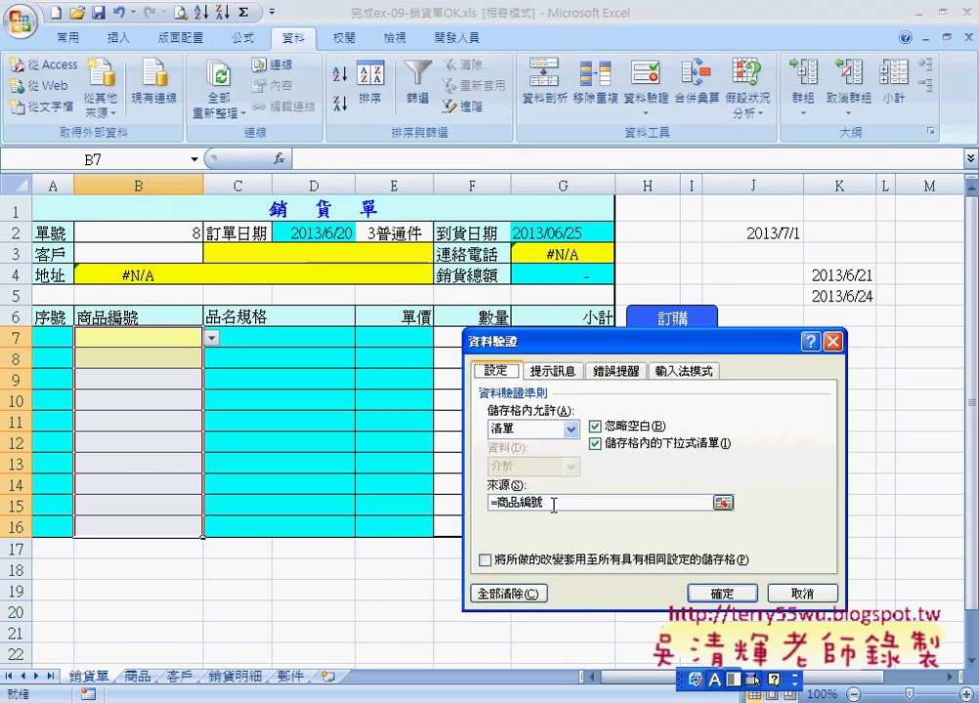
{"action": "left_click_drag", "start_coordinate": [553, 504], "coordinate": [482, 503]}
{"action": "key", "text": "BackSpace"}
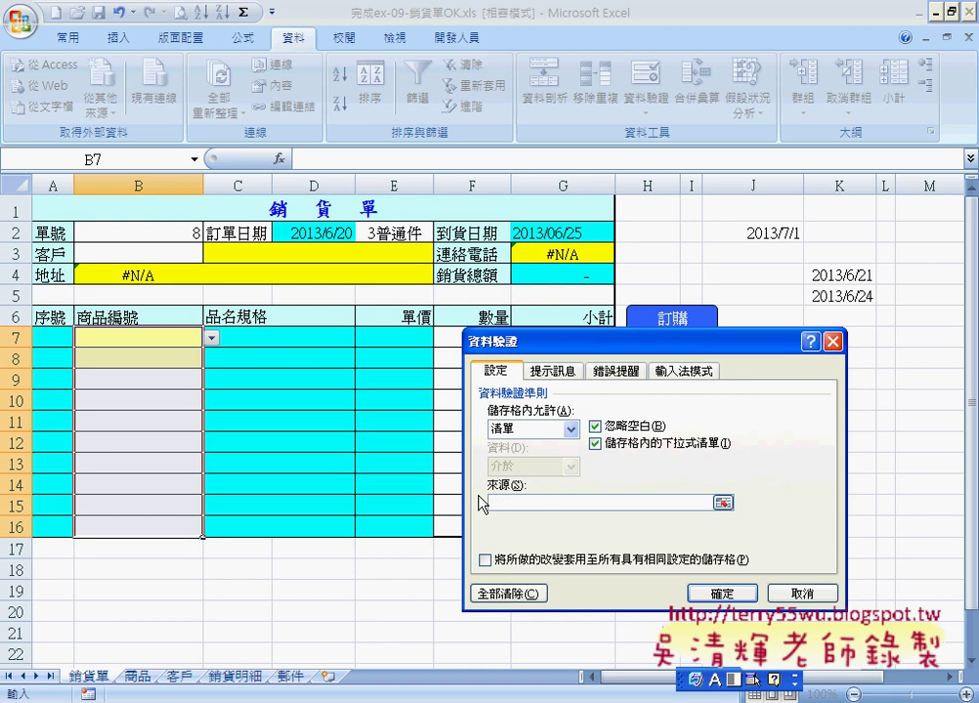
{"action": "key", "text": "F3"}
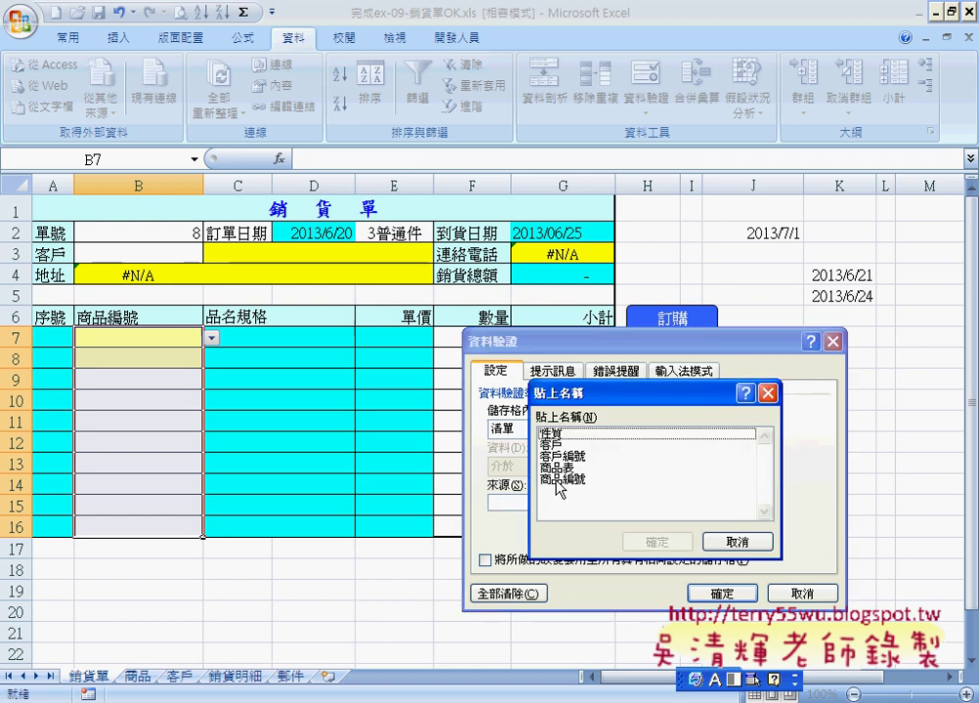
{"action": "left_click", "coordinate": [569, 480]}
{"action": "left_click", "coordinate": [662, 547]}
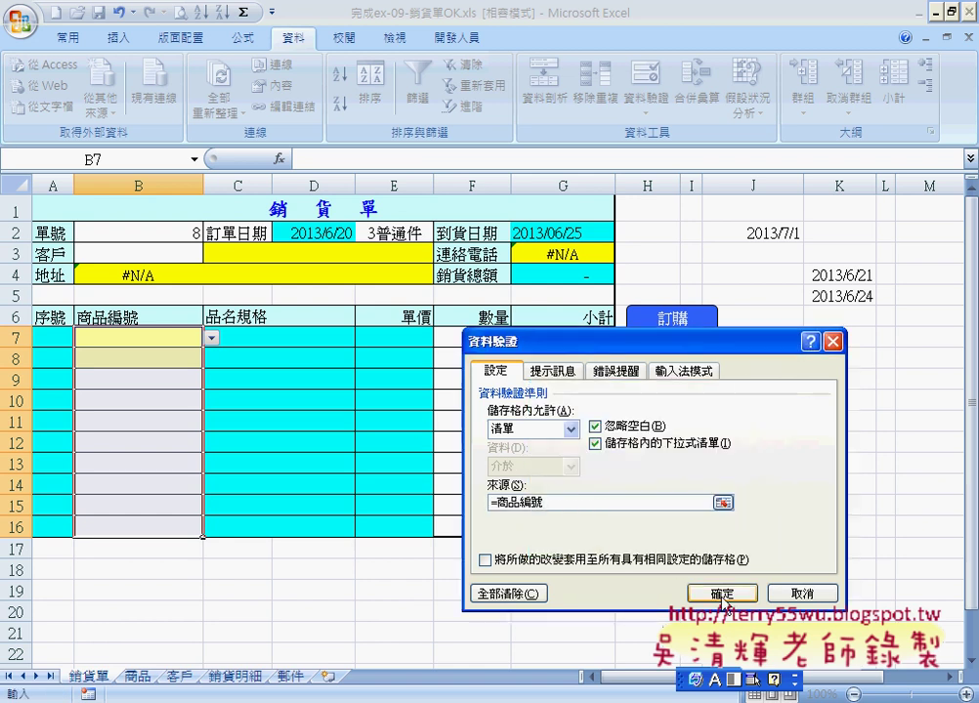
{"action": "key", "text": "Return"}
{"action": "left_click", "coordinate": [211, 337]}
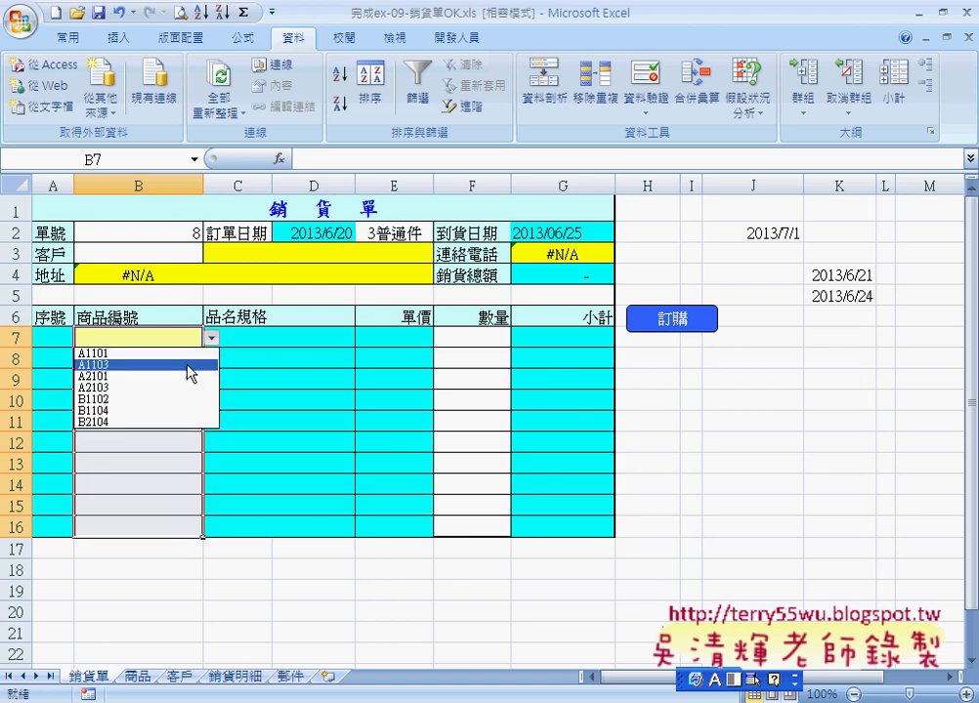
Step: Choose A1101 in B7 and B8, then inspect the ROW()-6 serial formula in A7
{"action": "left_click", "coordinate": [188, 354]}
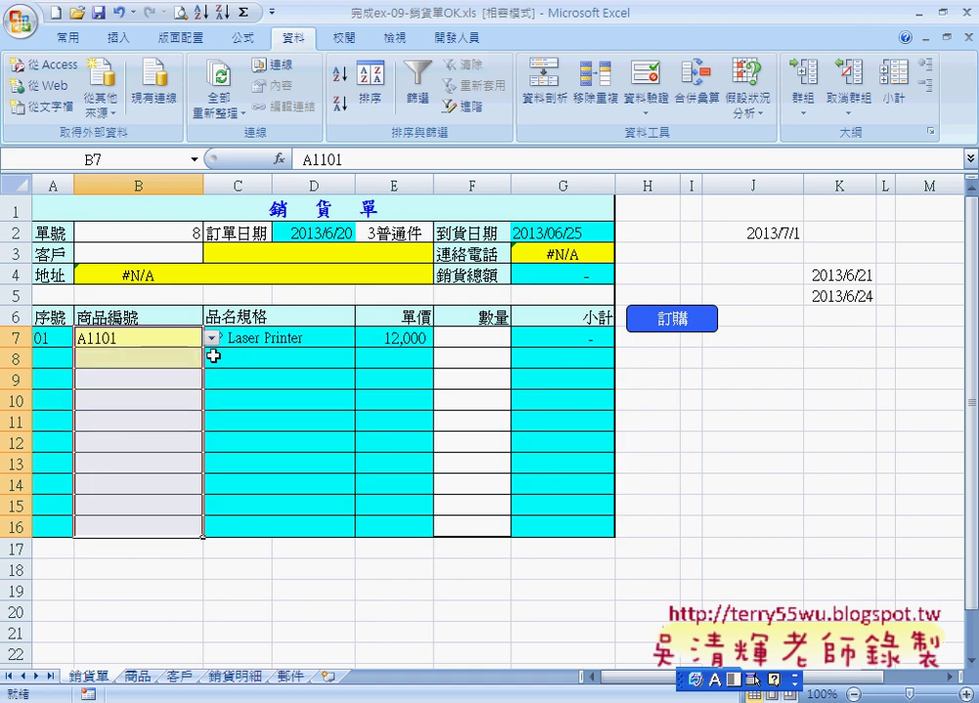
{"action": "left_click", "coordinate": [168, 361]}
{"action": "left_click", "coordinate": [209, 360]}
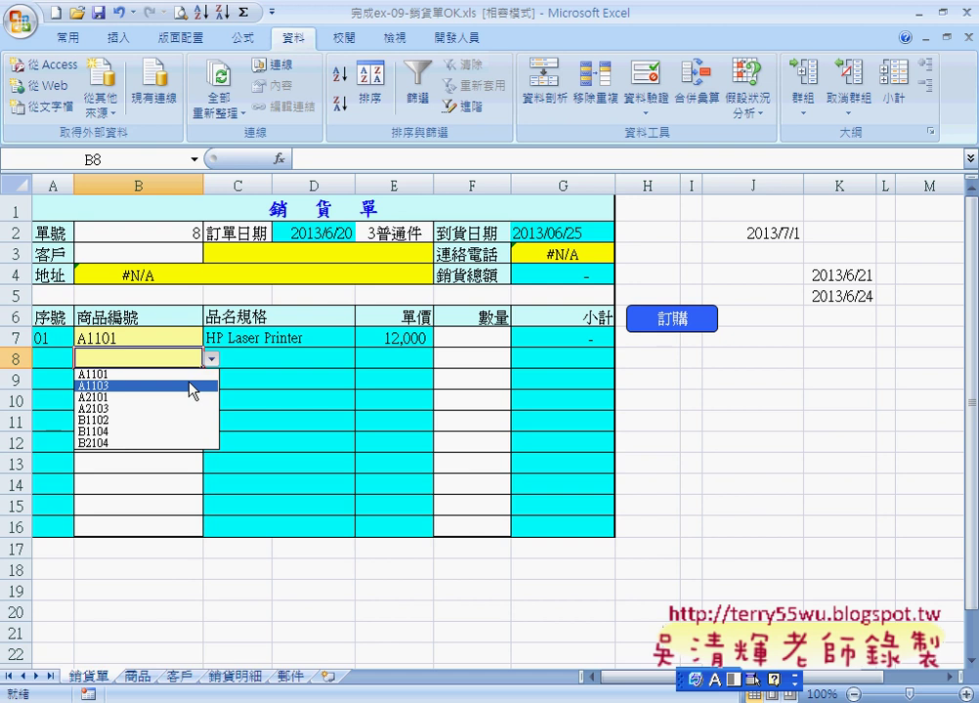
{"action": "left_click", "coordinate": [184, 374]}
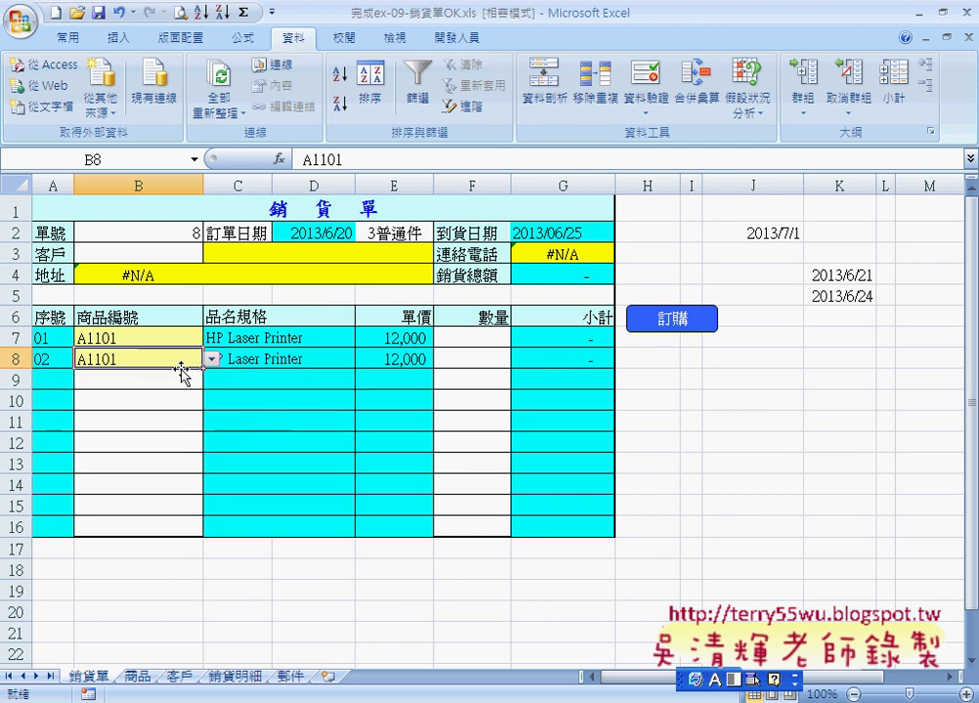
{"action": "left_click", "coordinate": [44, 337]}
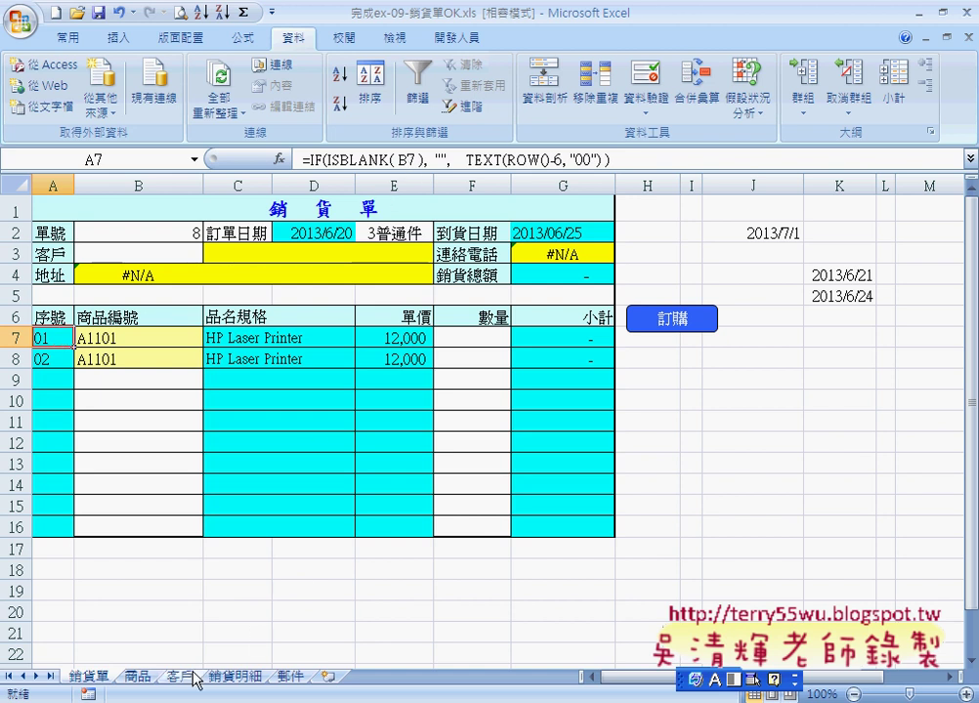
{"action": "left_click_drag", "start_coordinate": [506, 160], "coordinate": [554, 159]}
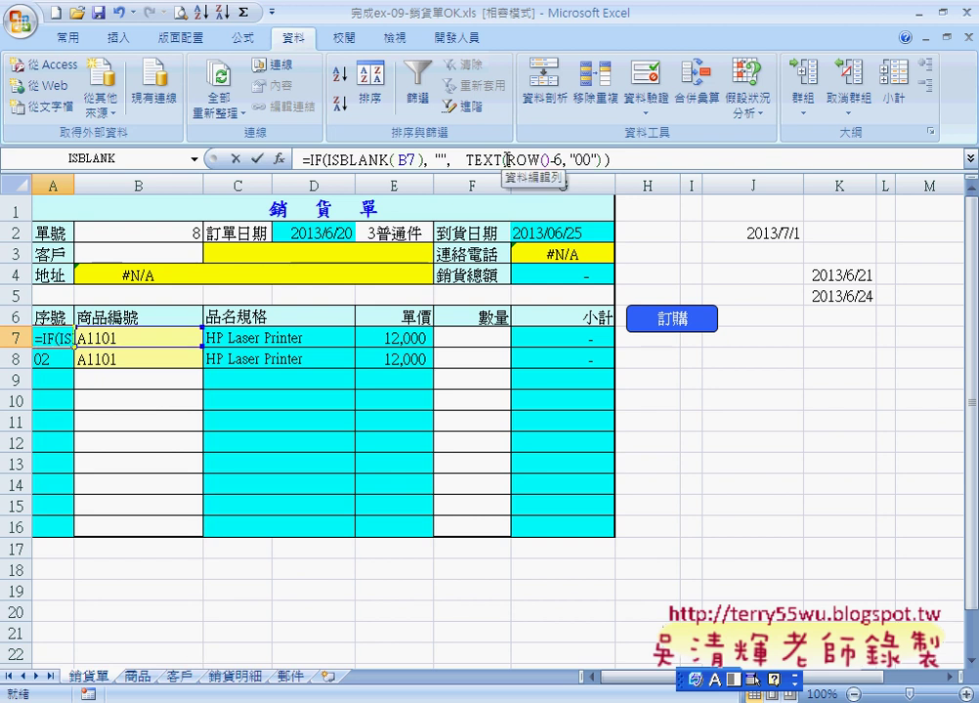